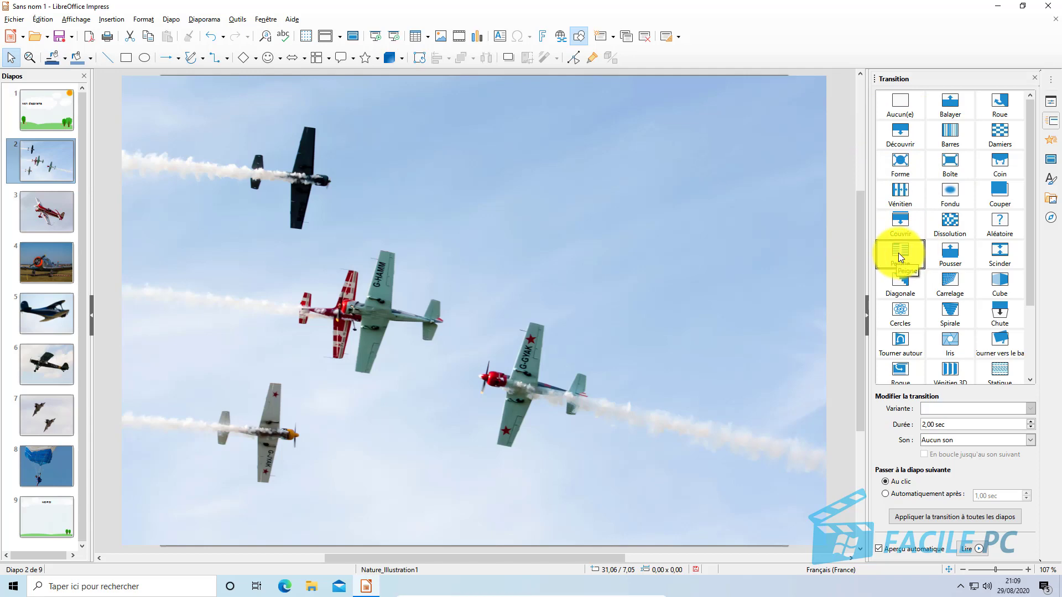
# - Apply the Peigne transition to slide 2 and the Carrelage transition to slide 3
pyautogui.click(899, 253)
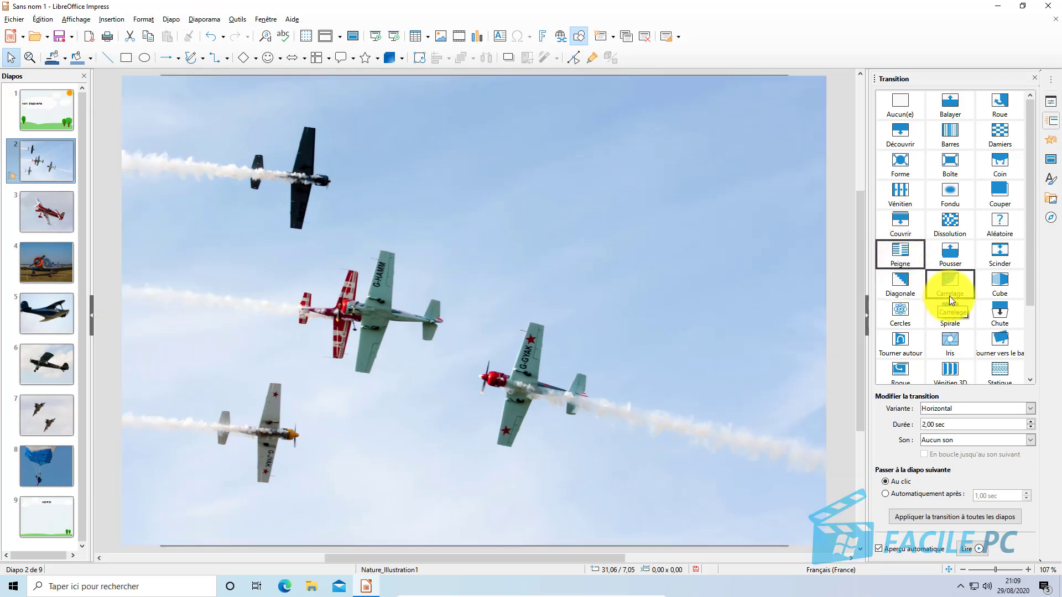
pyautogui.scroll(-1, 950, 296)
pyautogui.scroll(1, 953, 297)
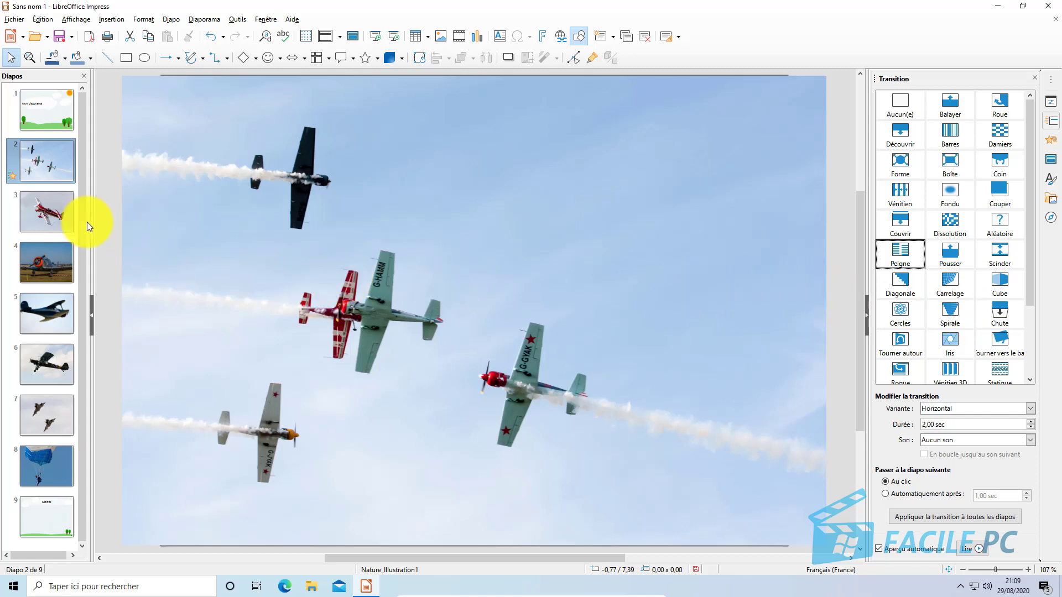
pyautogui.click(43, 216)
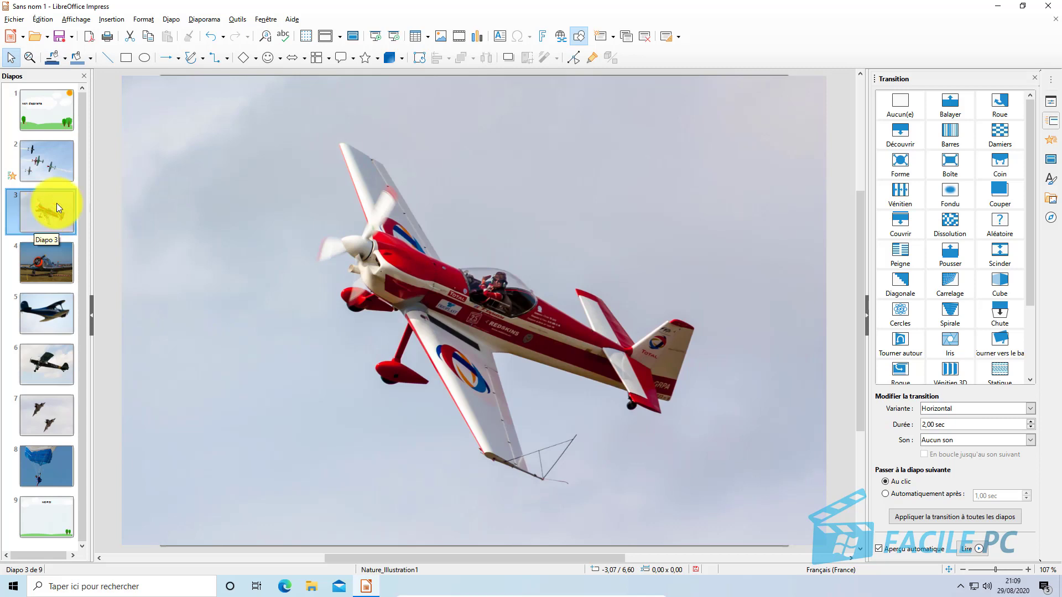
pyautogui.click(950, 283)
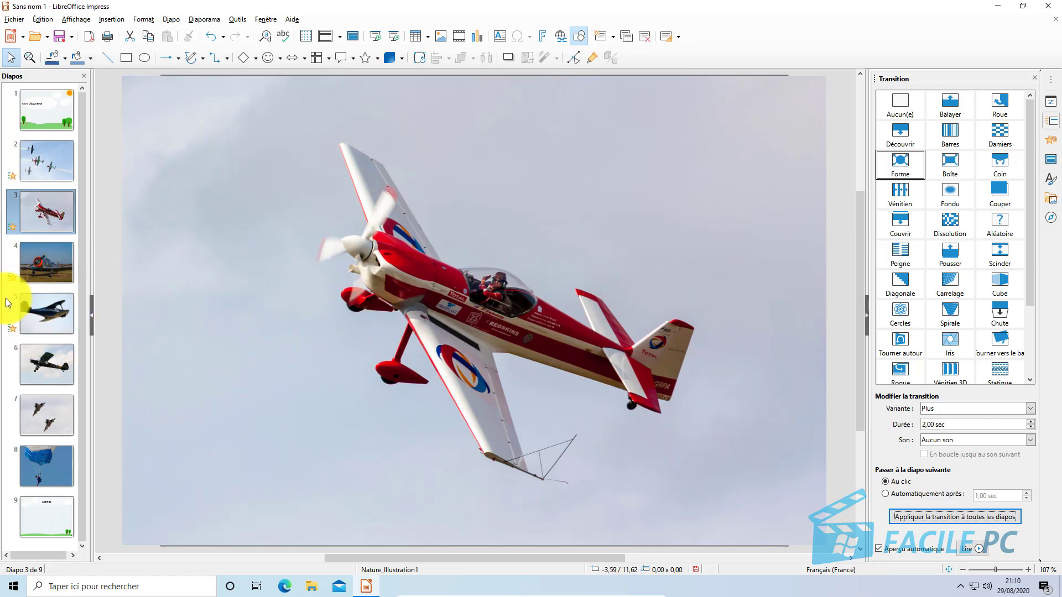
# - Select all slides of the presentation and apply the Vénitien transition to them
pyautogui.click(37, 209)
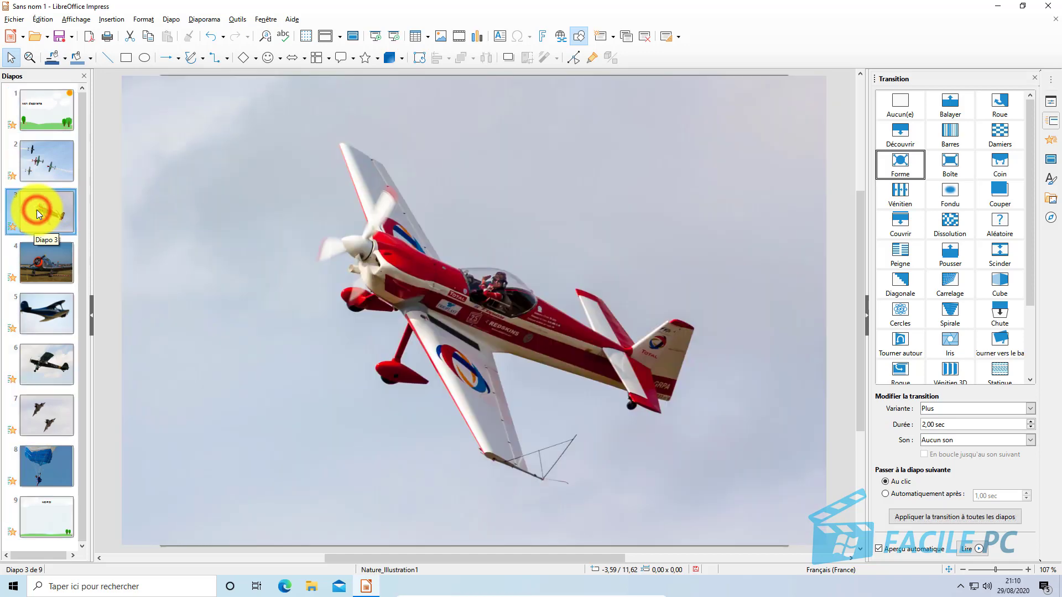
pyautogui.hotkey('ctrl', 'a')
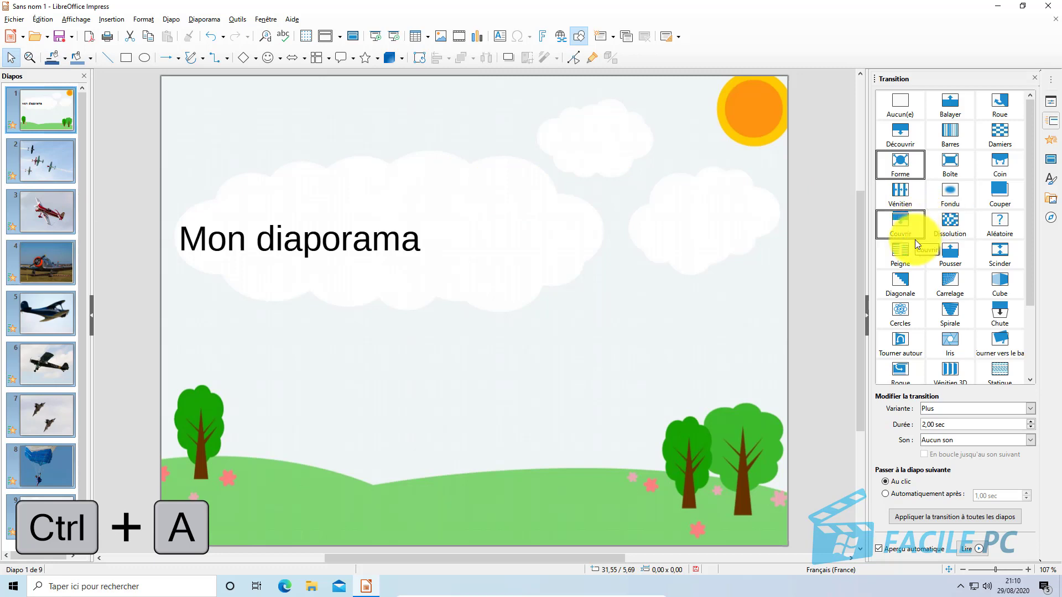
pyautogui.click(915, 216)
pyautogui.click(906, 200)
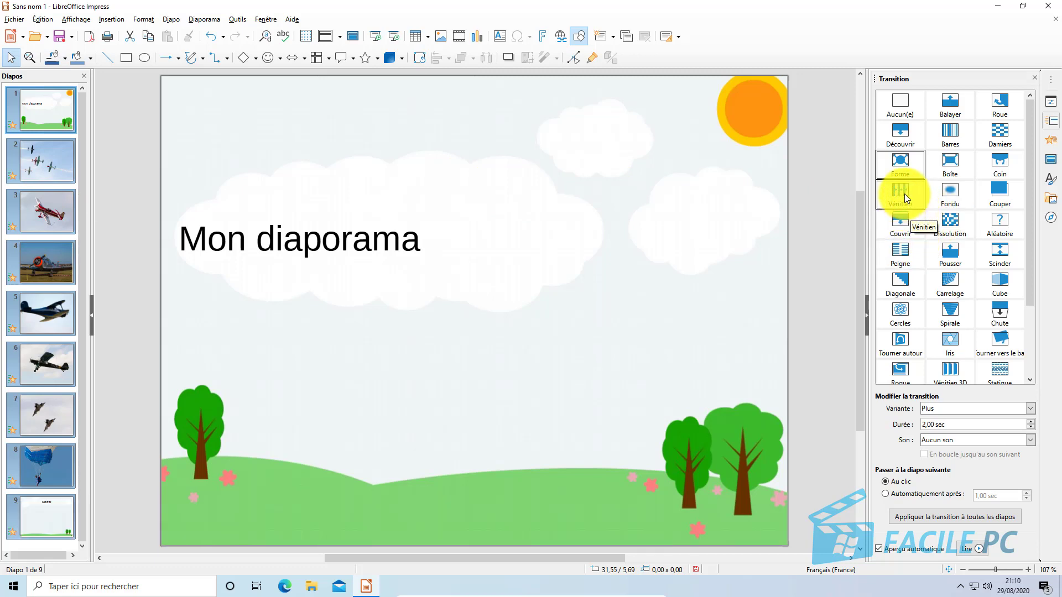
pyautogui.click(905, 194)
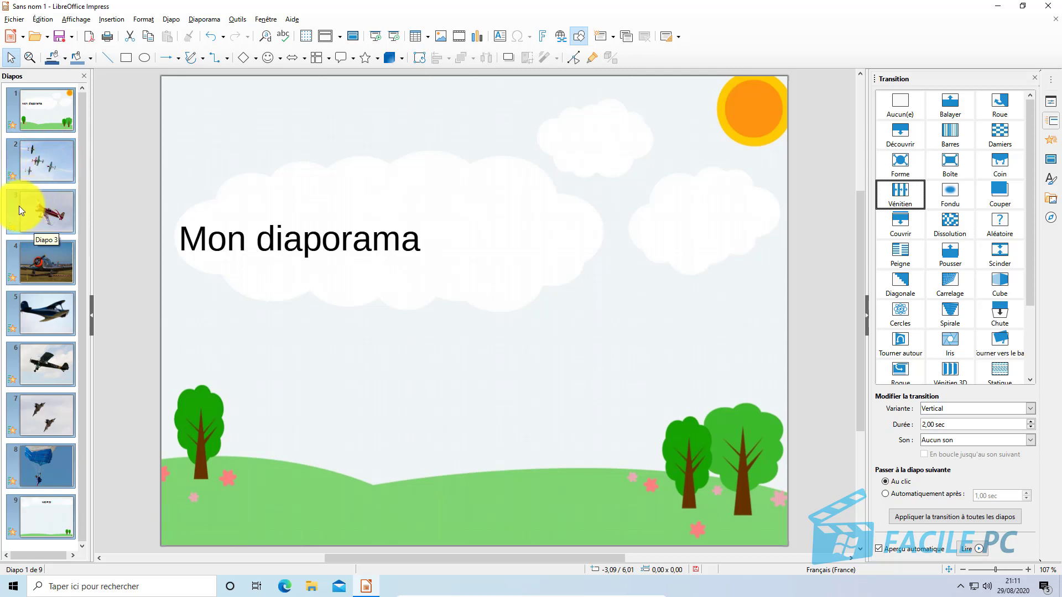
# - Set the transition sound of slide 2 to the custom audio file 06 from the Musique folder
pyautogui.click(54, 157)
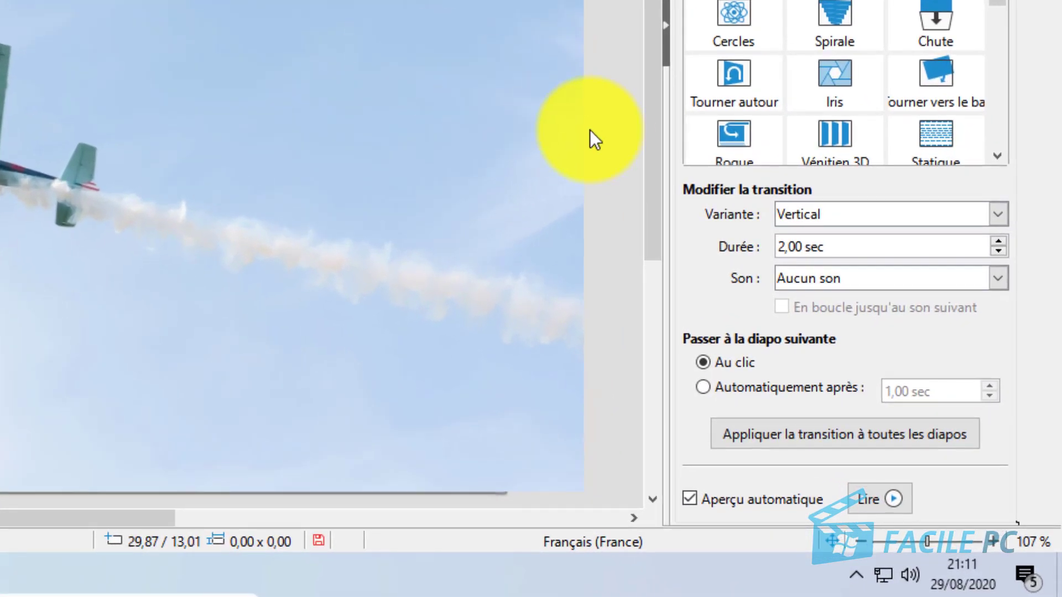
pyautogui.click(914, 281)
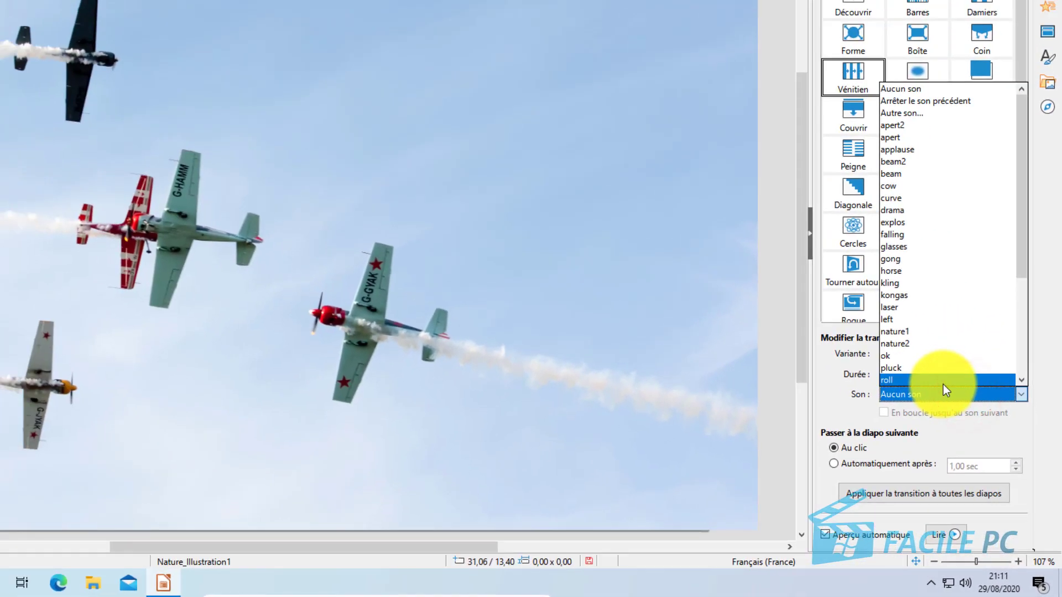
pyautogui.scroll(-1, 944, 385)
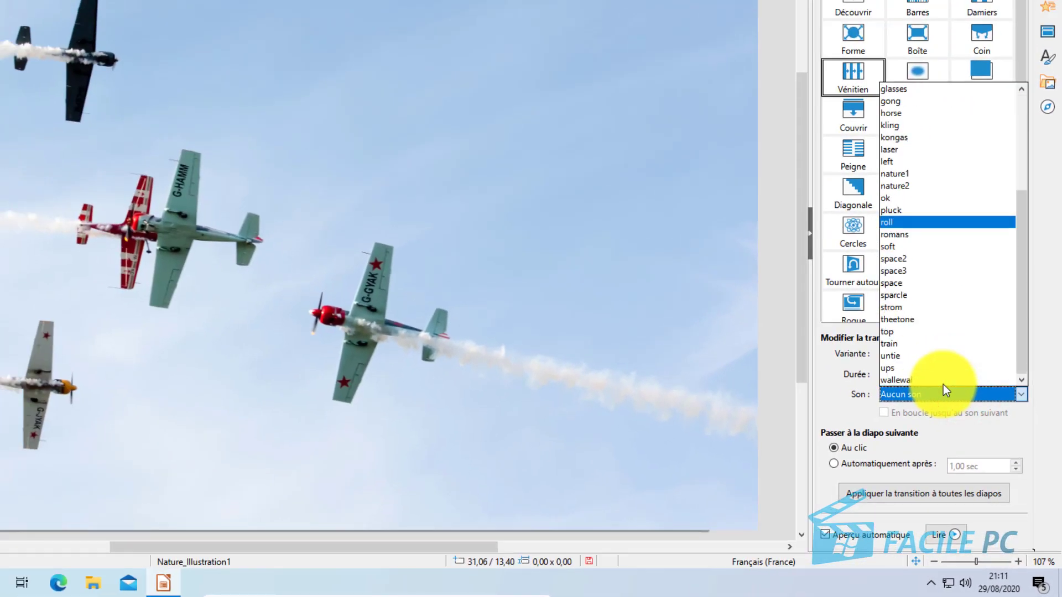
pyautogui.scroll(5, 944, 384)
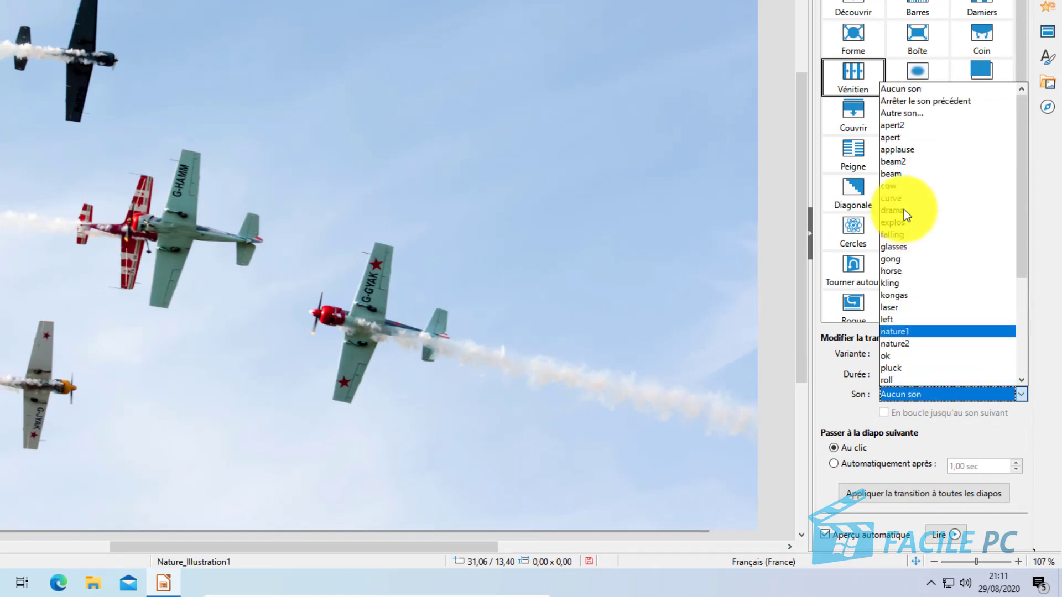
pyautogui.click(921, 114)
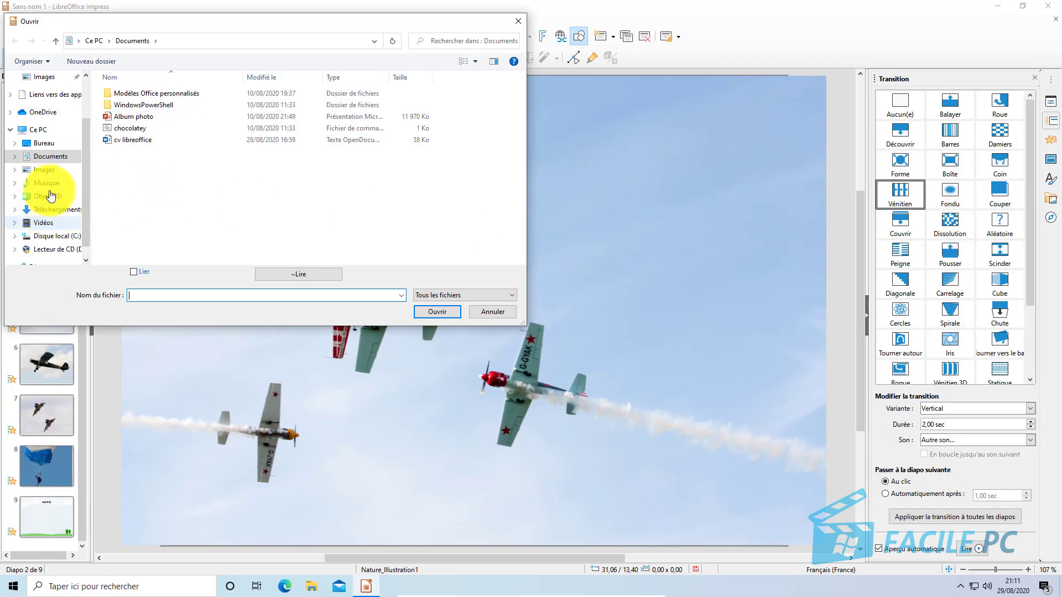
pyautogui.click(50, 172)
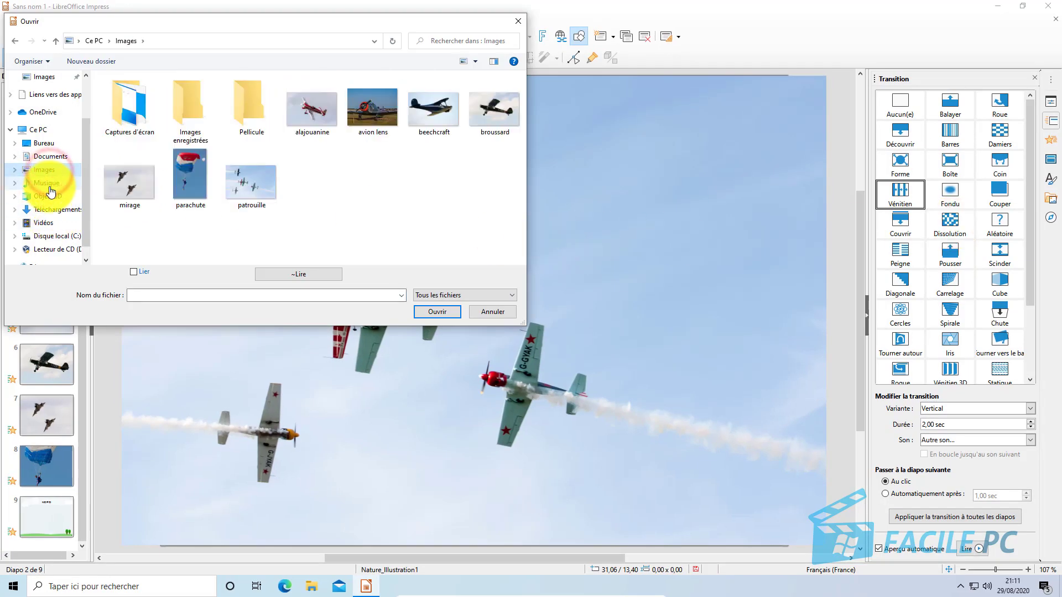
pyautogui.click(46, 182)
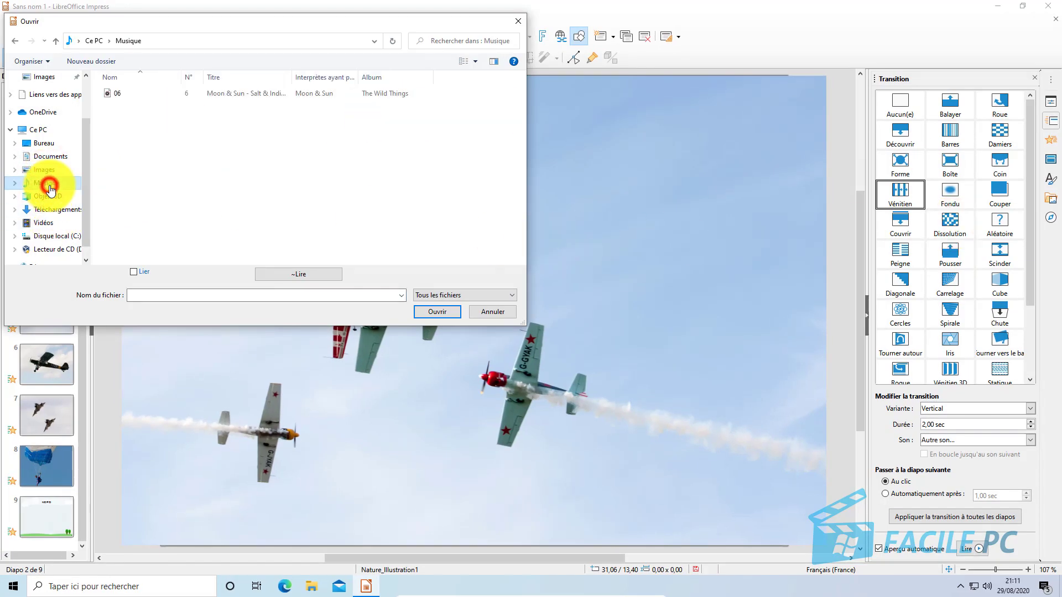
pyautogui.doubleClick(122, 94)
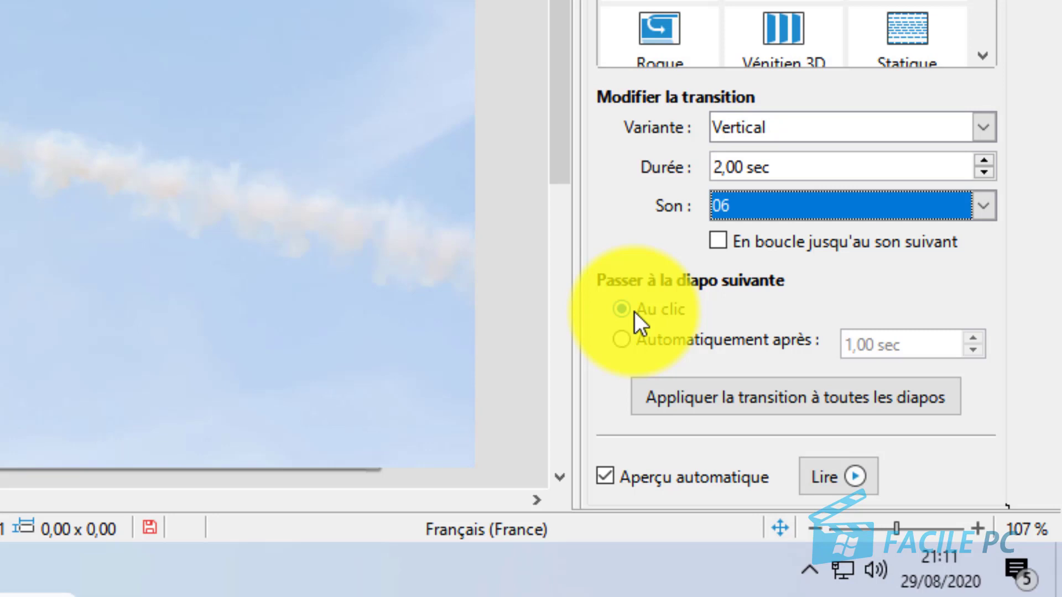
# - Set slides to advance automatically after 5,00 sec and apply the transition settings to all slides
pyautogui.click(622, 341)
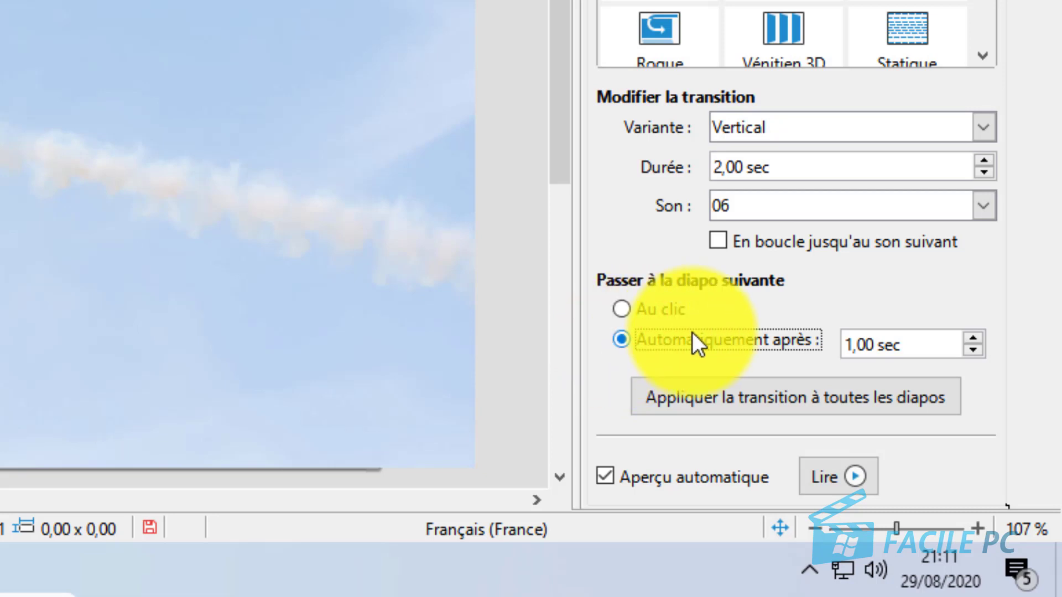
pyautogui.click(975, 338)
pyautogui.click(975, 338)
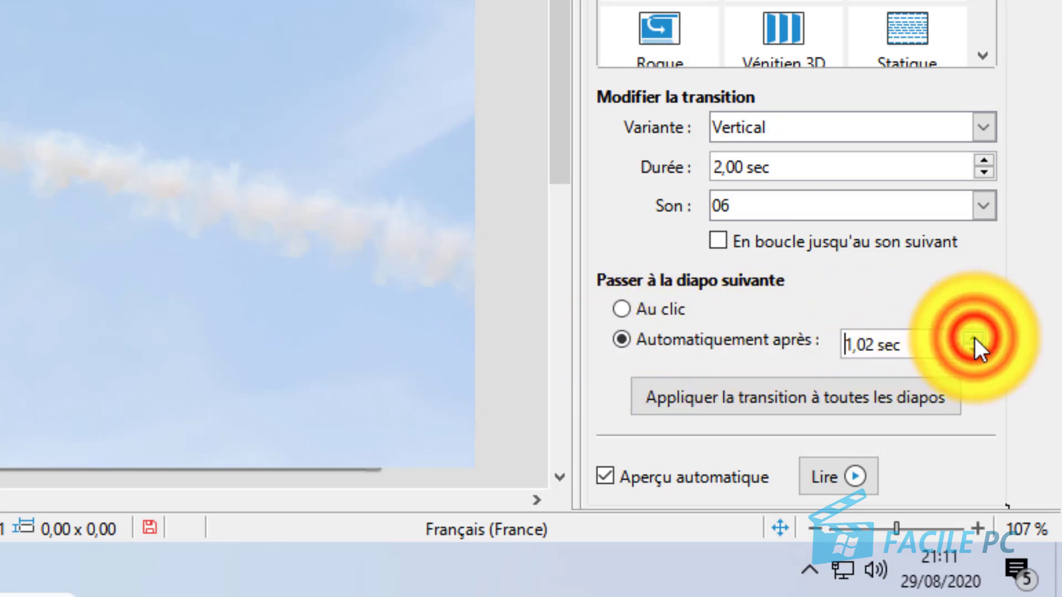
pyautogui.doubleClick(873, 343)
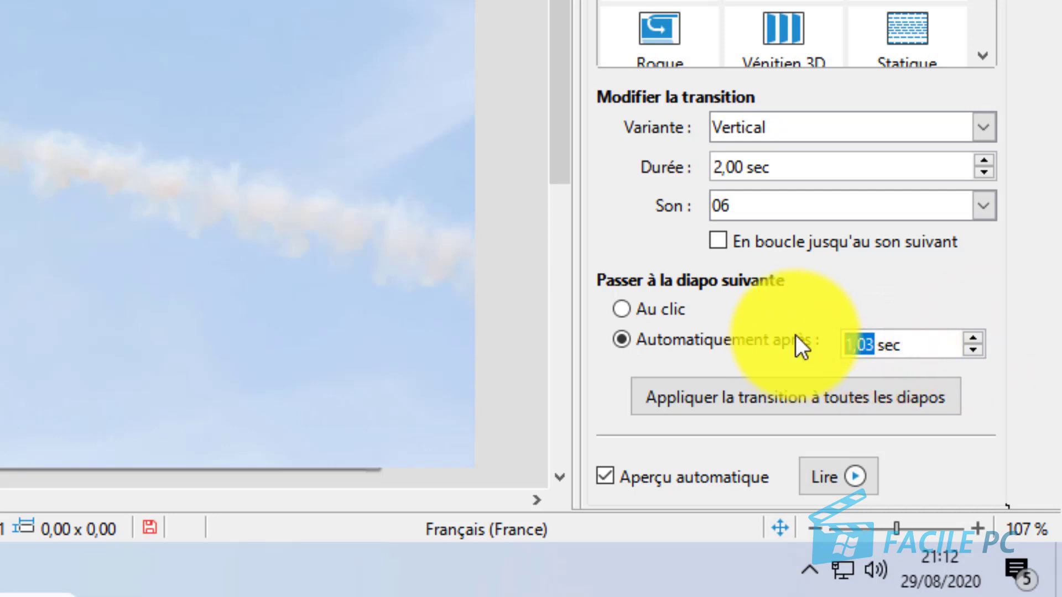
pyautogui.write('5')
pyautogui.write(',00')
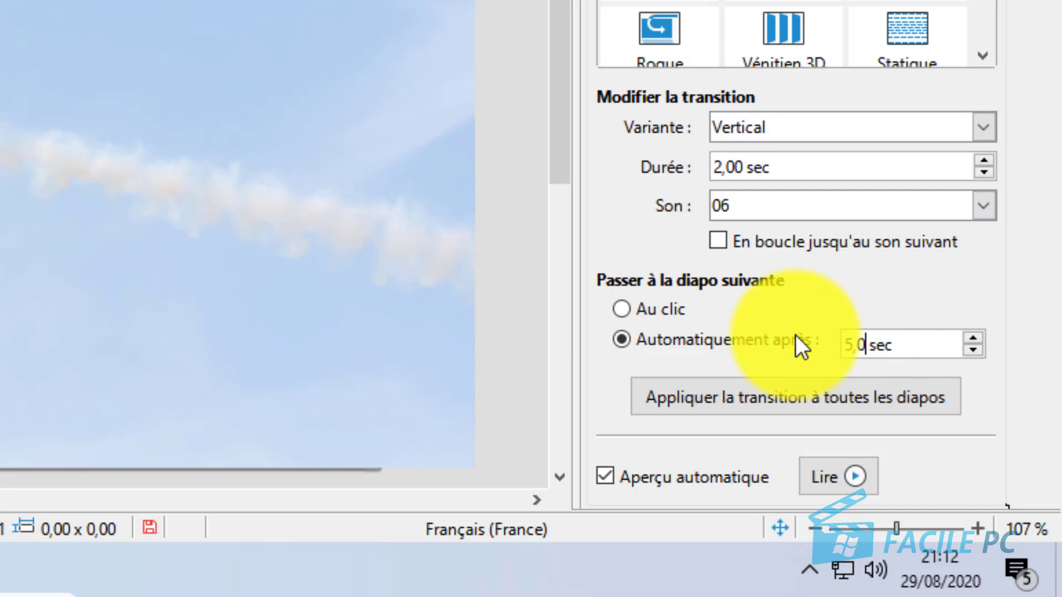
pyautogui.click(797, 394)
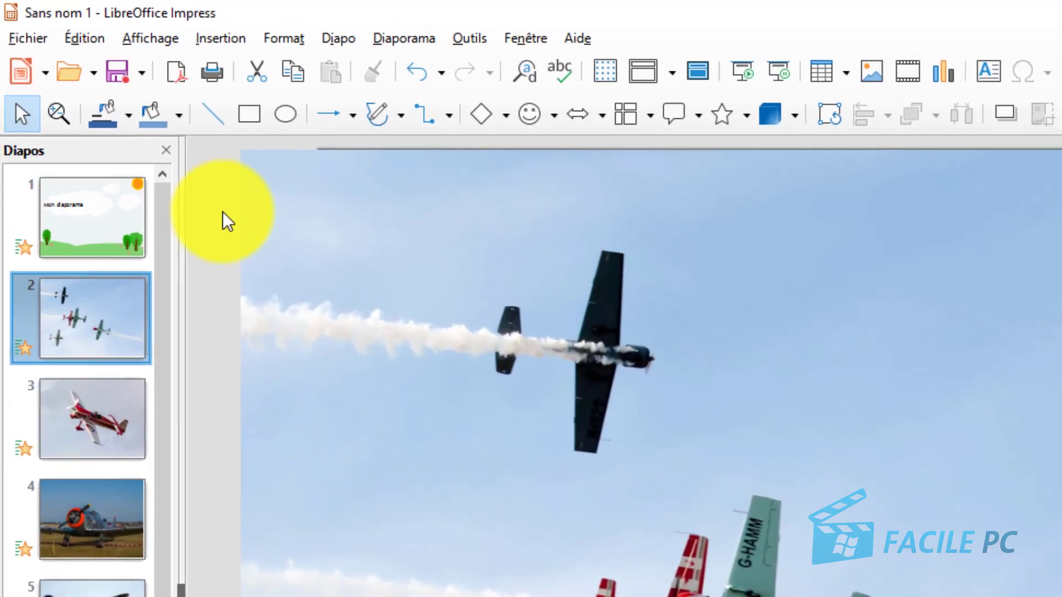
# - Set the slide show's presentation mode to loop and repeat (Boucler et répéter après) in the slide show settings
pyautogui.click(391, 43)
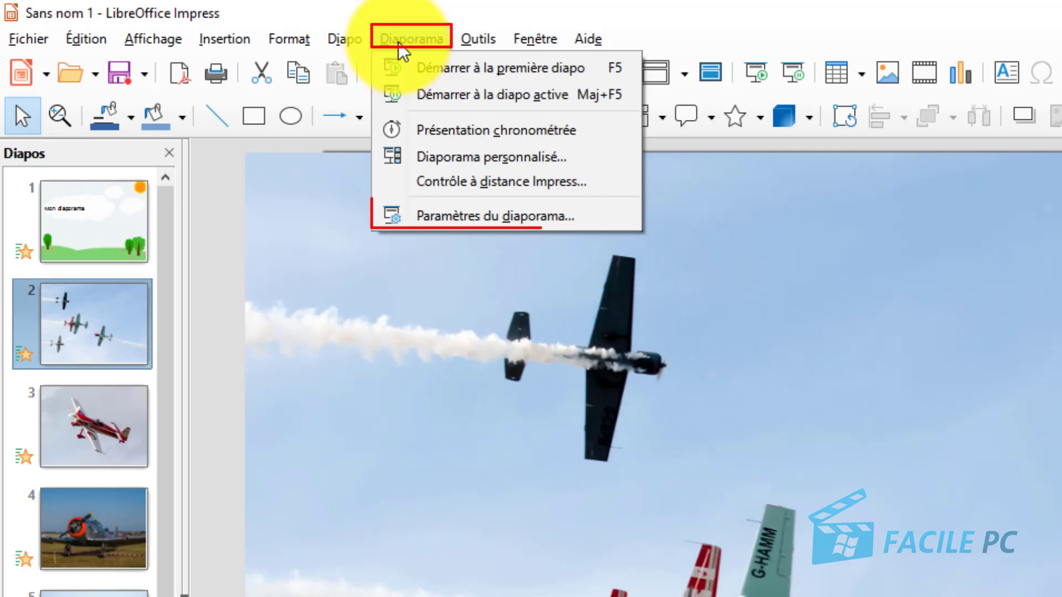
pyautogui.click(403, 219)
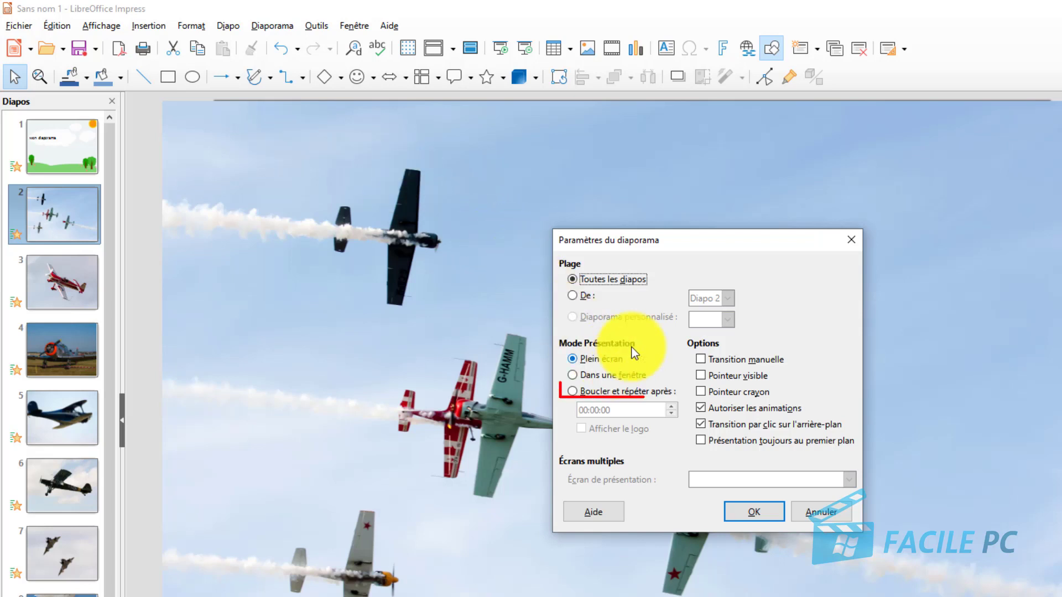
pyautogui.click(609, 395)
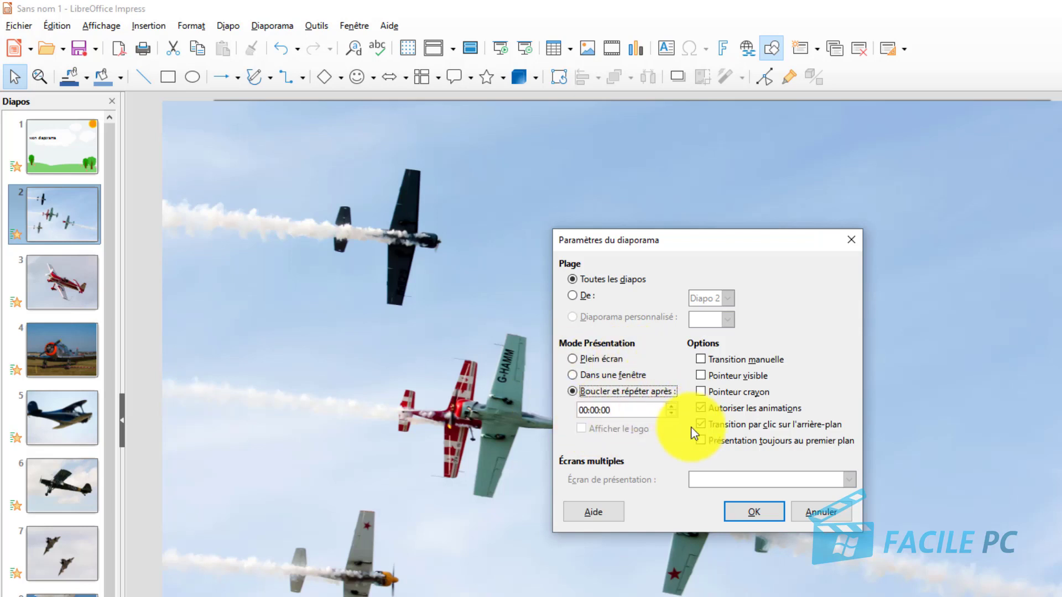
pyautogui.click(754, 506)
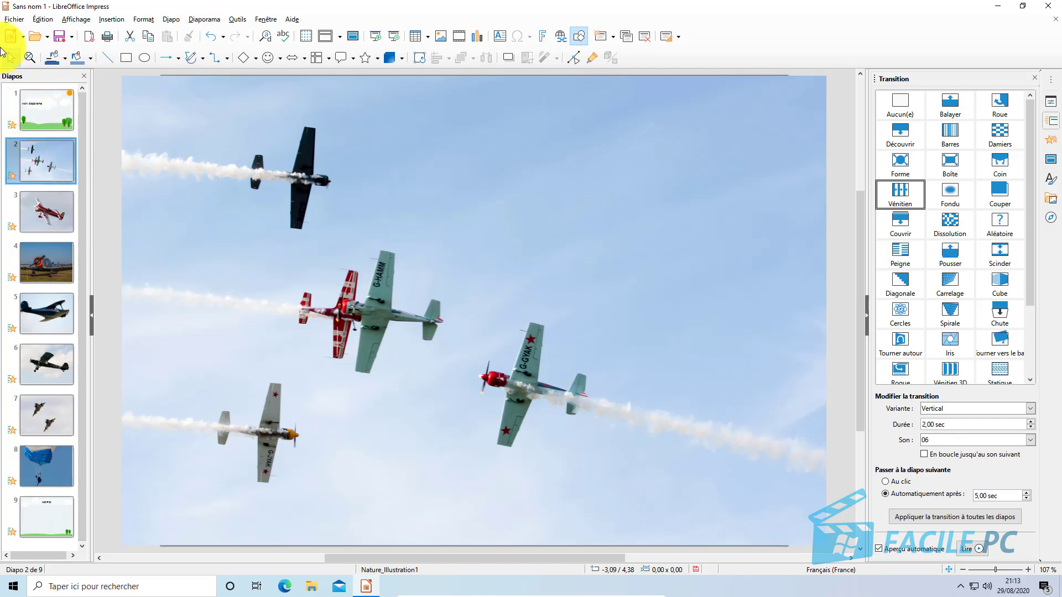
# - Save the presentation as Sans nom 1 in Présentation ODF format in the Bureau folder, and close the program
pyautogui.click(14, 21)
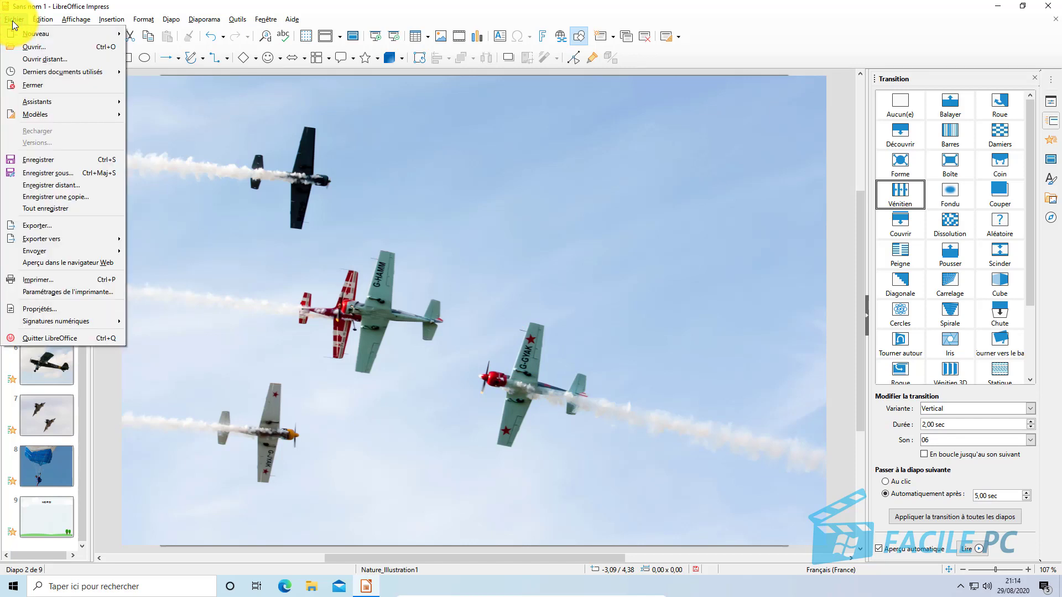
pyautogui.click(51, 173)
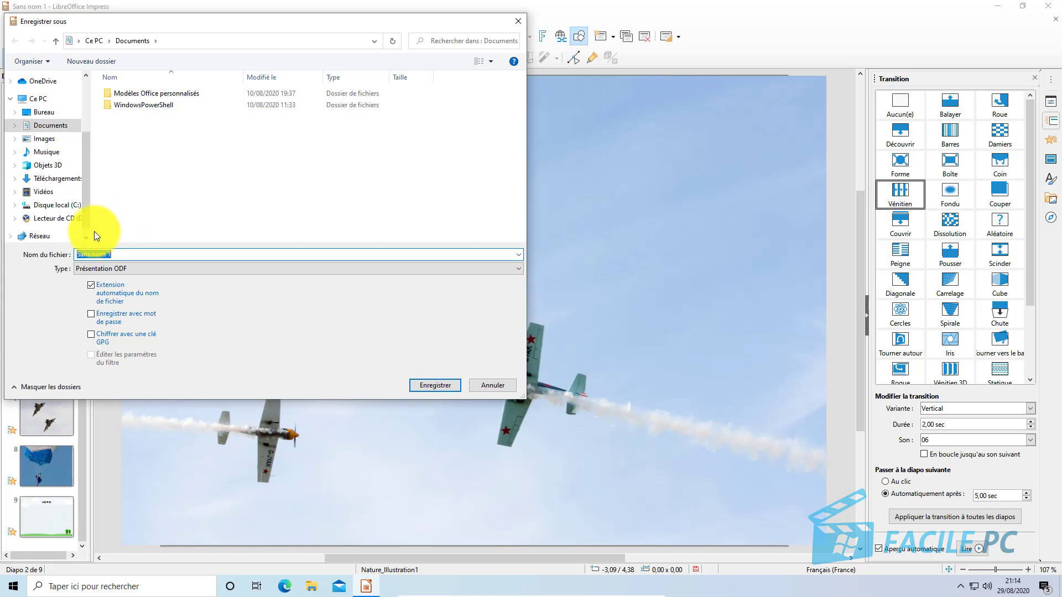
pyautogui.click(35, 113)
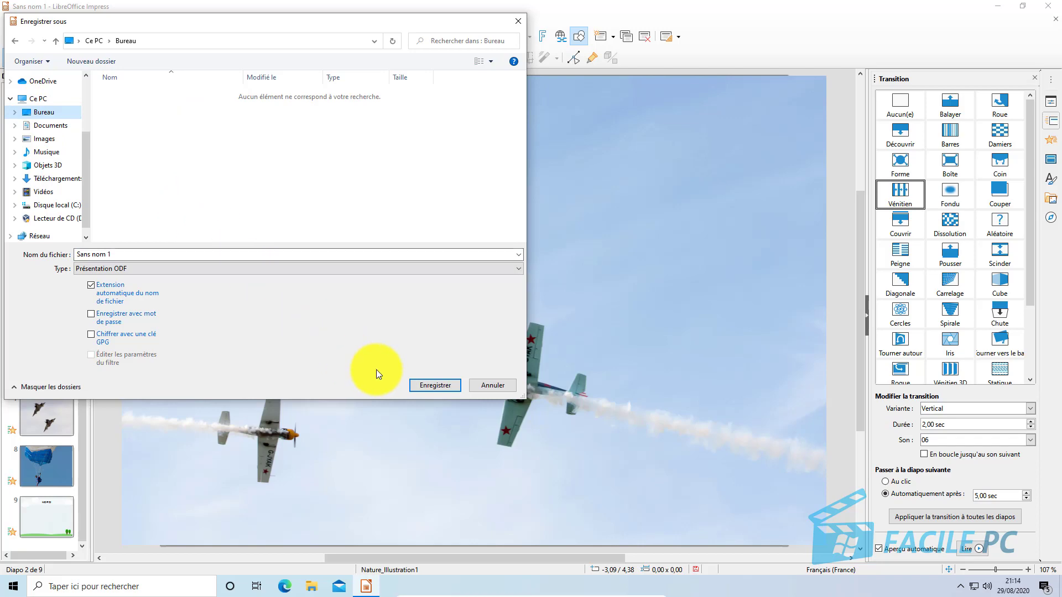
pyautogui.click(420, 385)
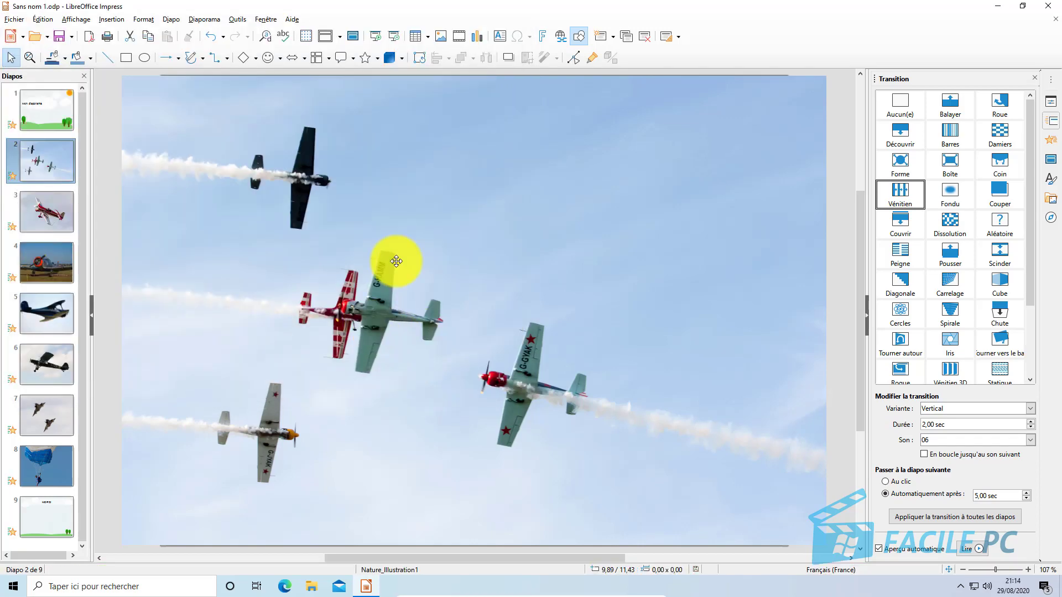
pyautogui.click(1052, 6)
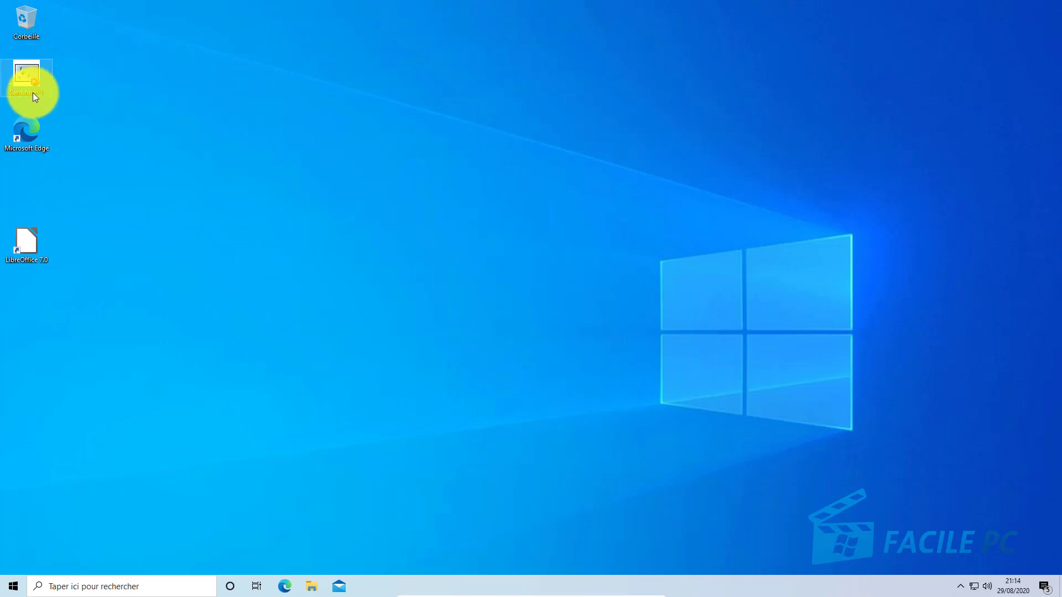
# - Open the saved Sans nom 1 presentation from the desktop with LibreOffice Impress
pyautogui.doubleClick(22, 77)
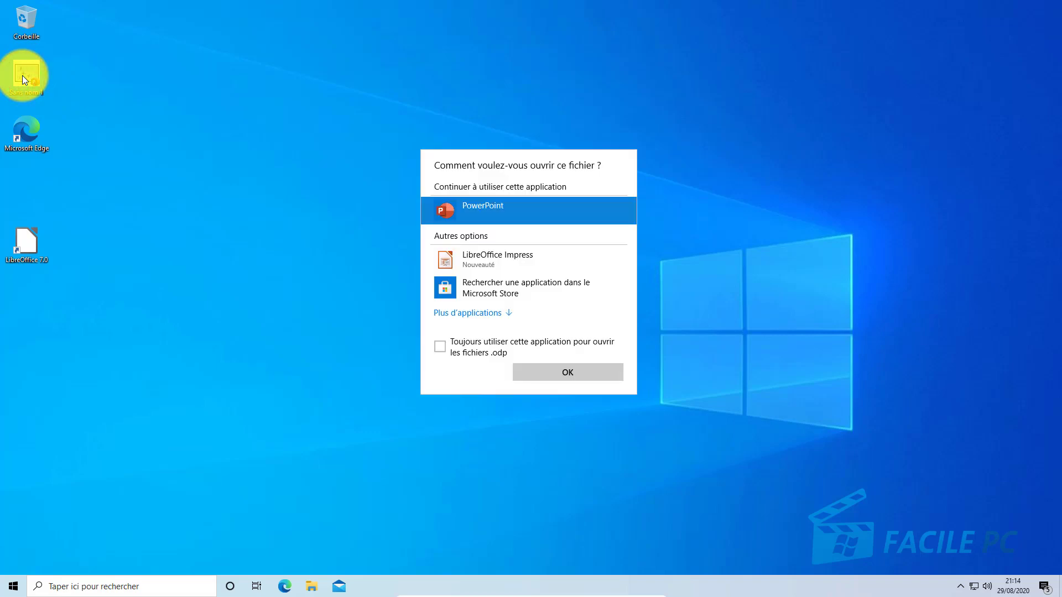
pyautogui.click(516, 260)
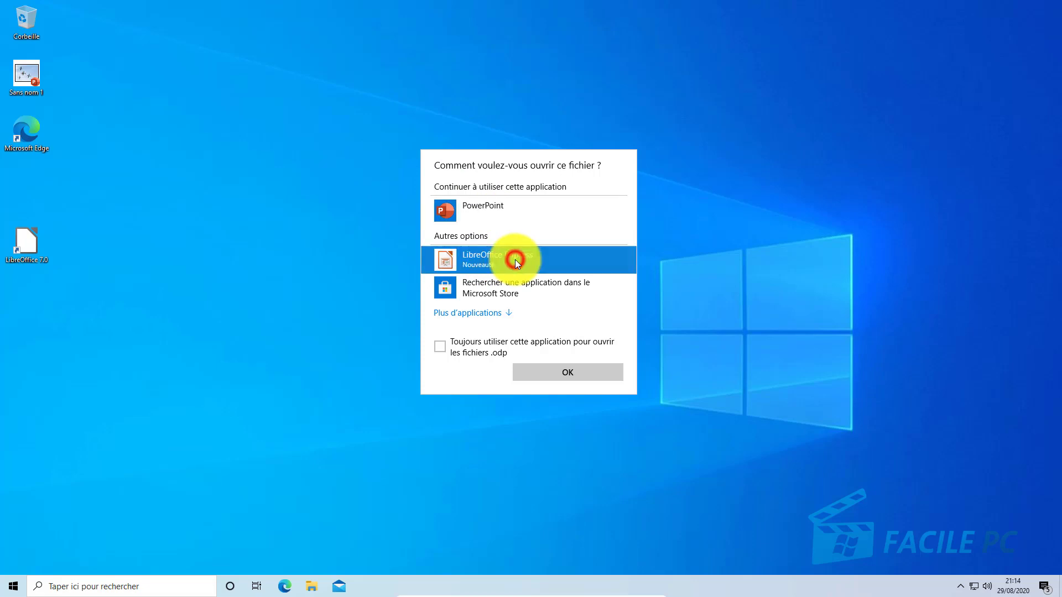
pyautogui.click(575, 369)
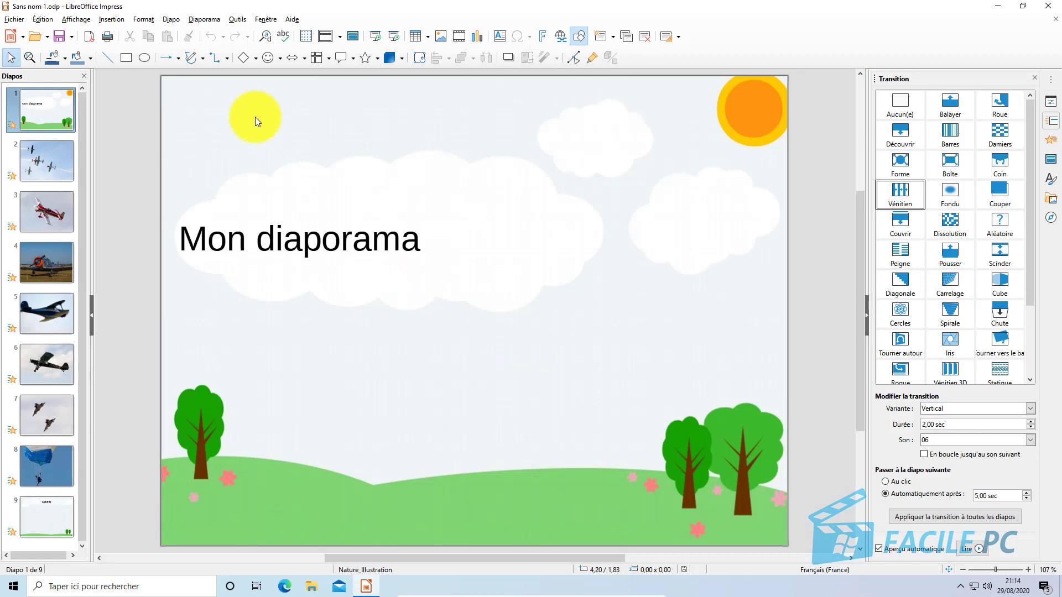
# - Play the slide show from the first slide to check the automatic transitions, and exit it
pyautogui.click(201, 22)
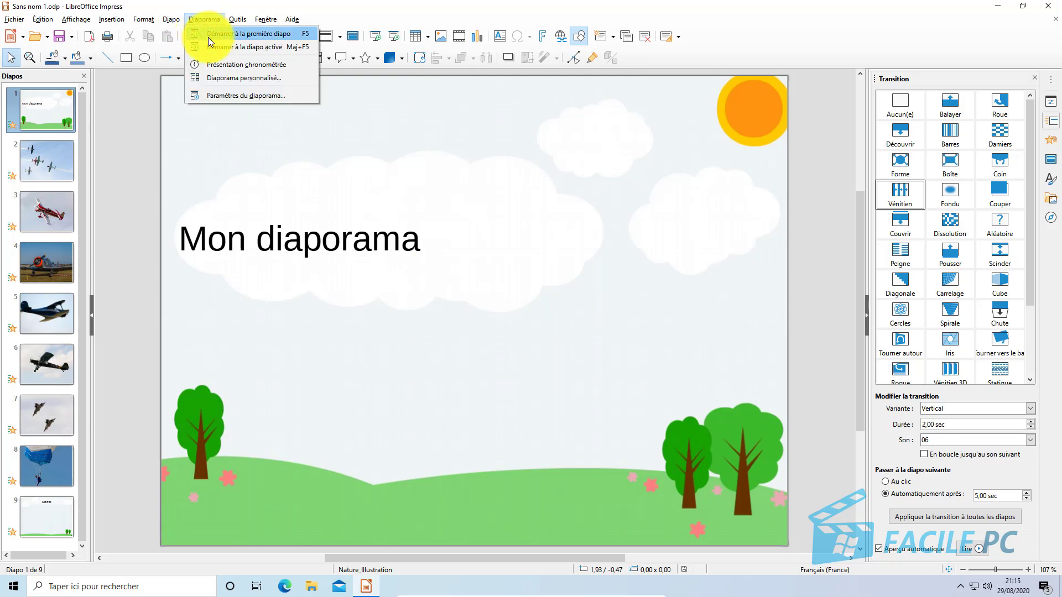
pyautogui.click(209, 37)
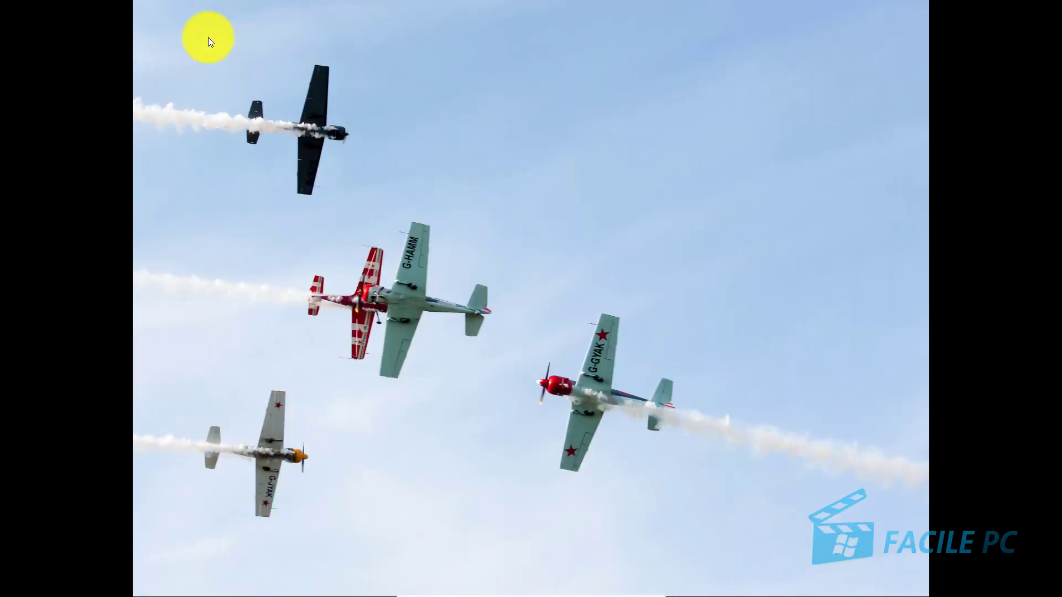
pyautogui.press('Escape')
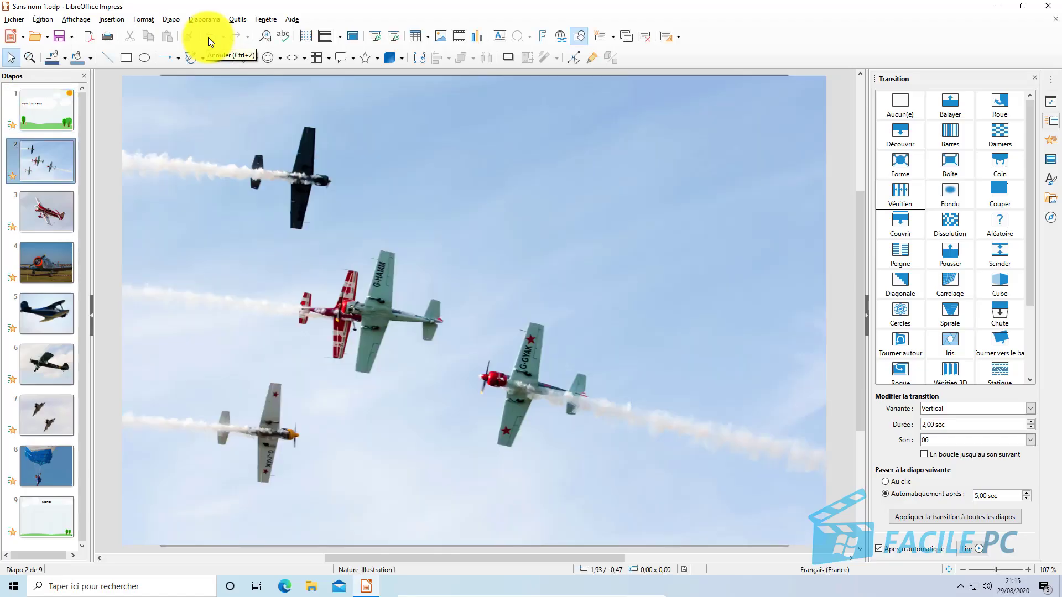